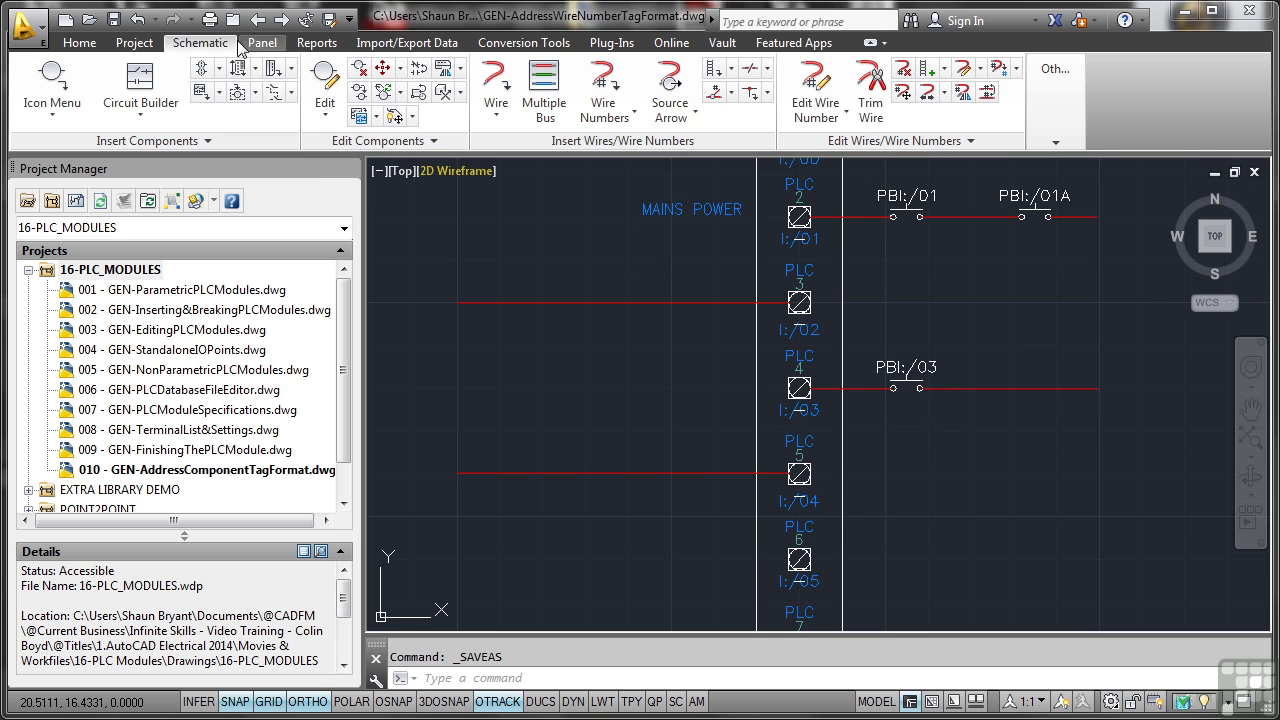
Save GEN-AddressWireNumberTagFormat.dwg from the Quick Access Toolbar.
click(115, 20)
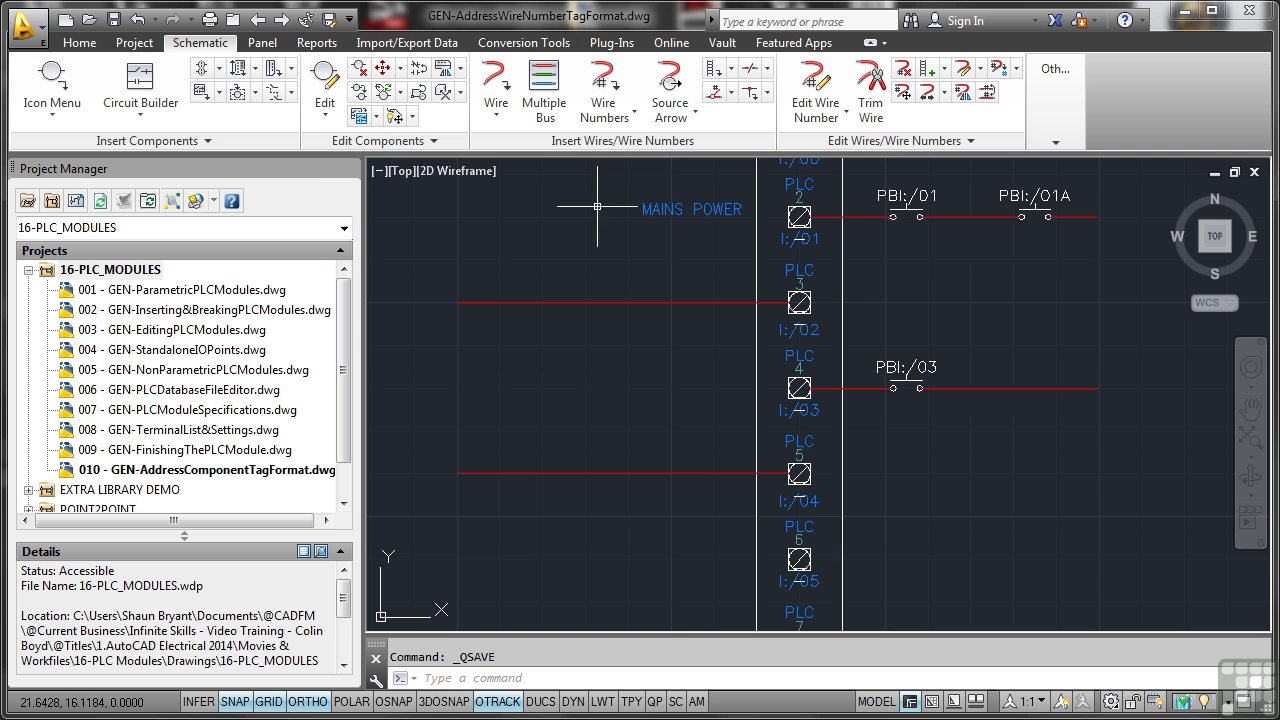
In the 16-PLC_MODULES project properties, enable PLC I/O address search and sequential wire numbers starting at 001.
click(137, 277)
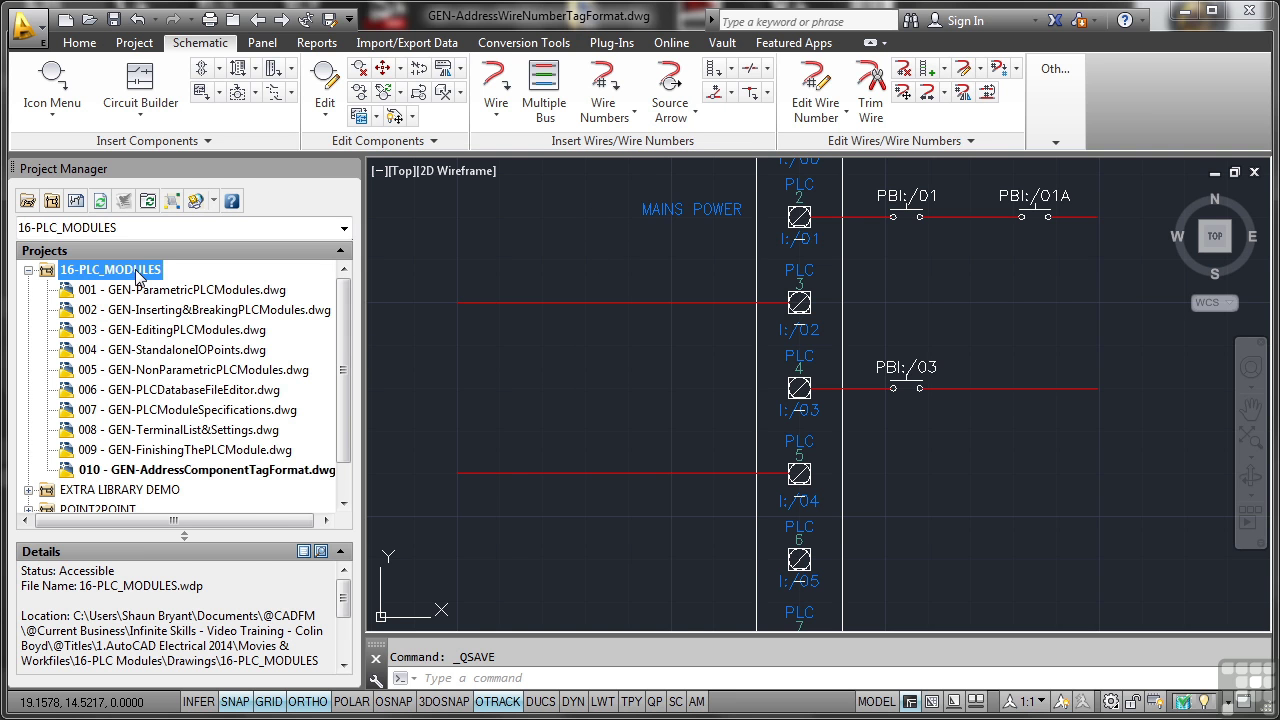
right_click(137, 277)
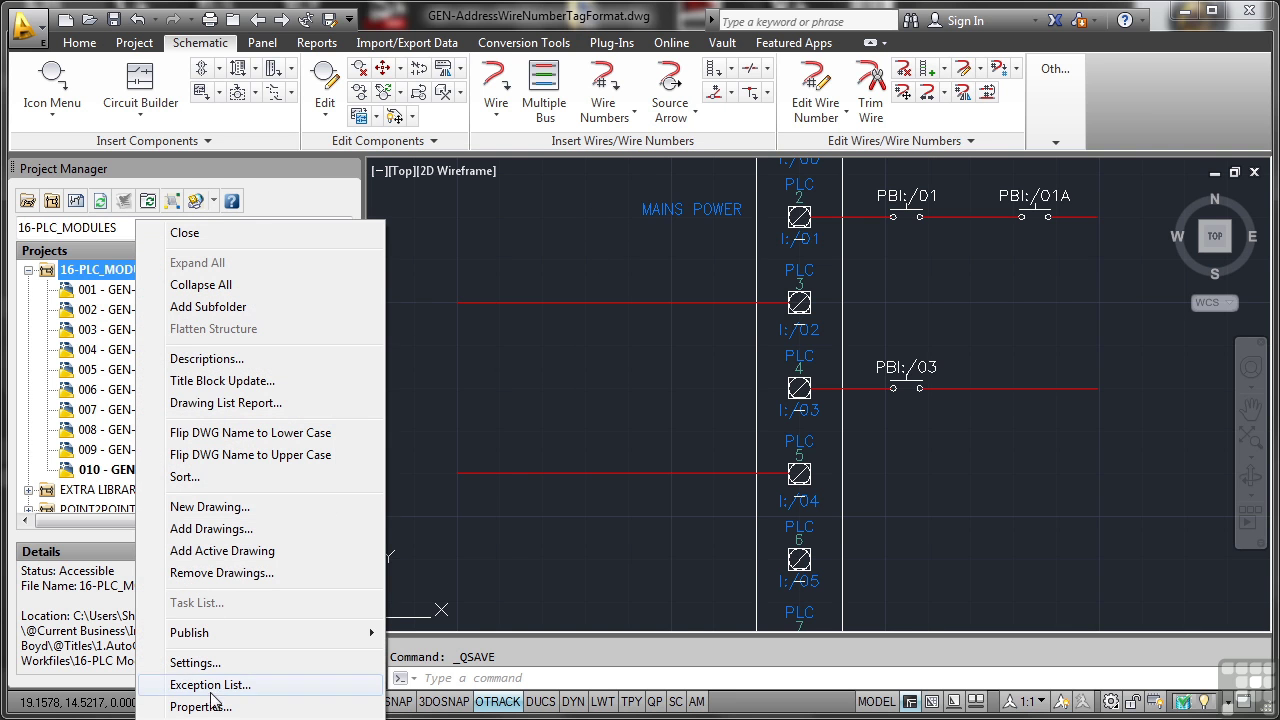
click(214, 707)
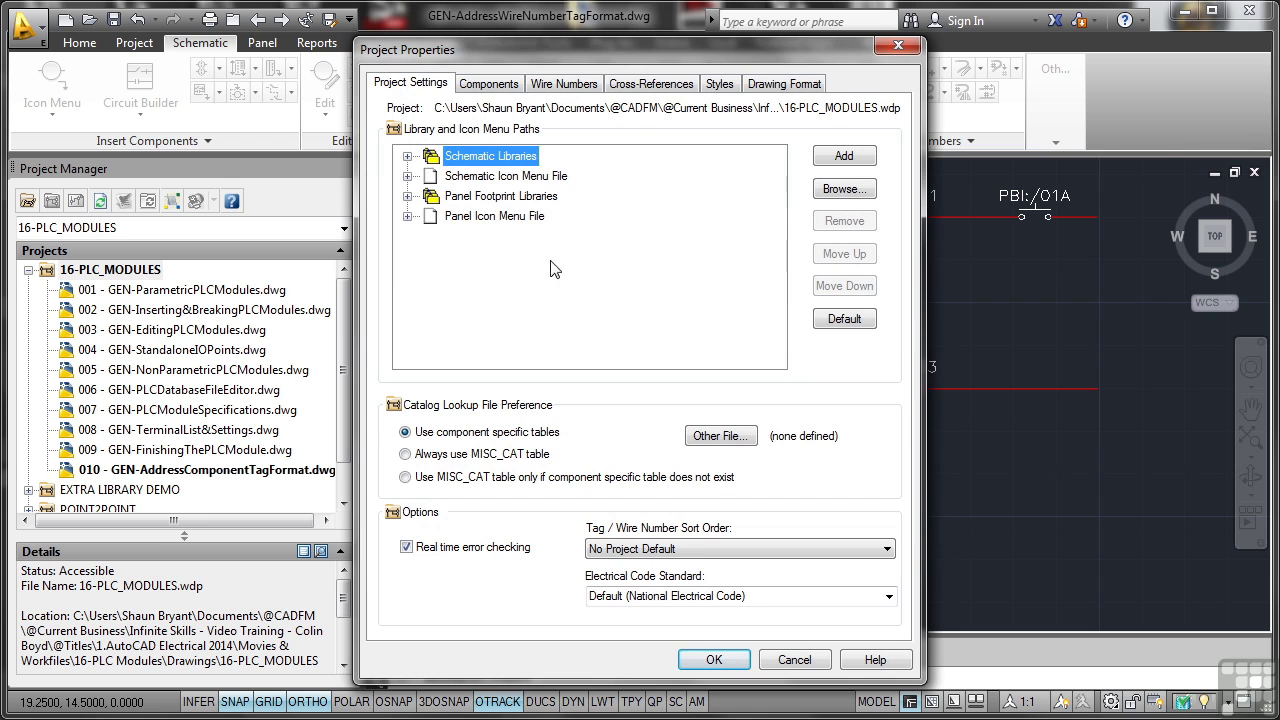
click(564, 85)
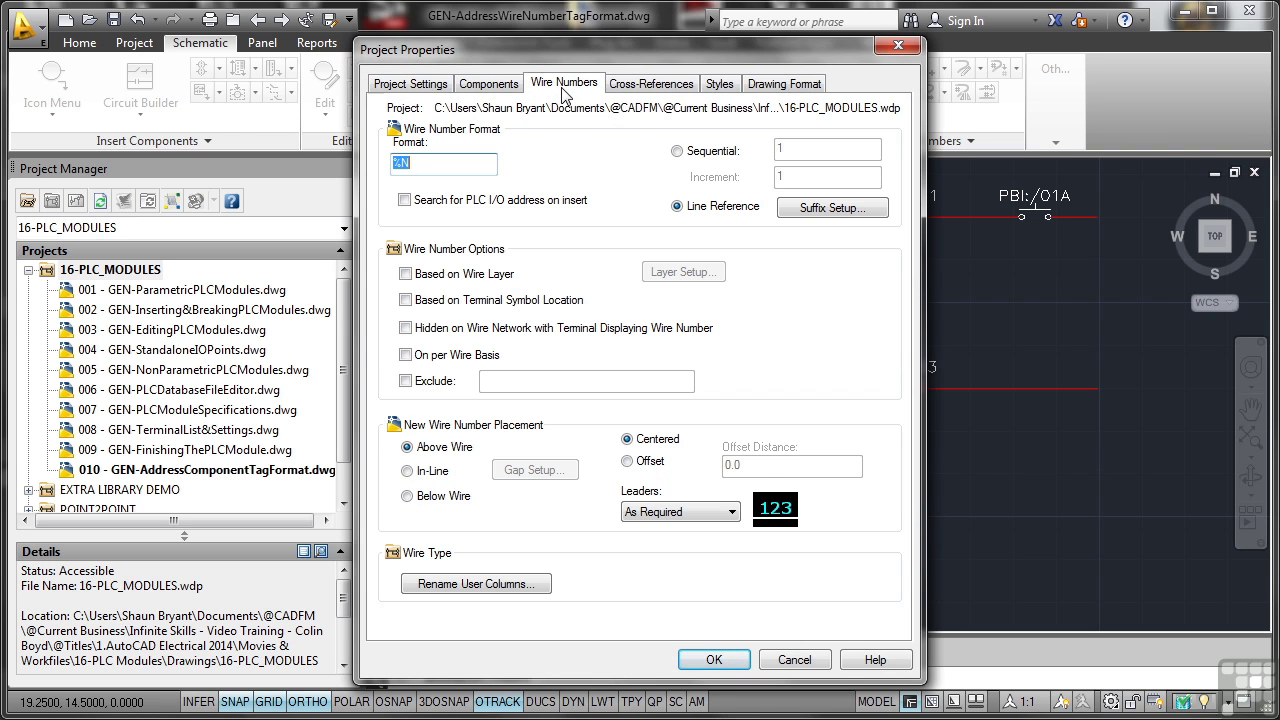
click(405, 201)
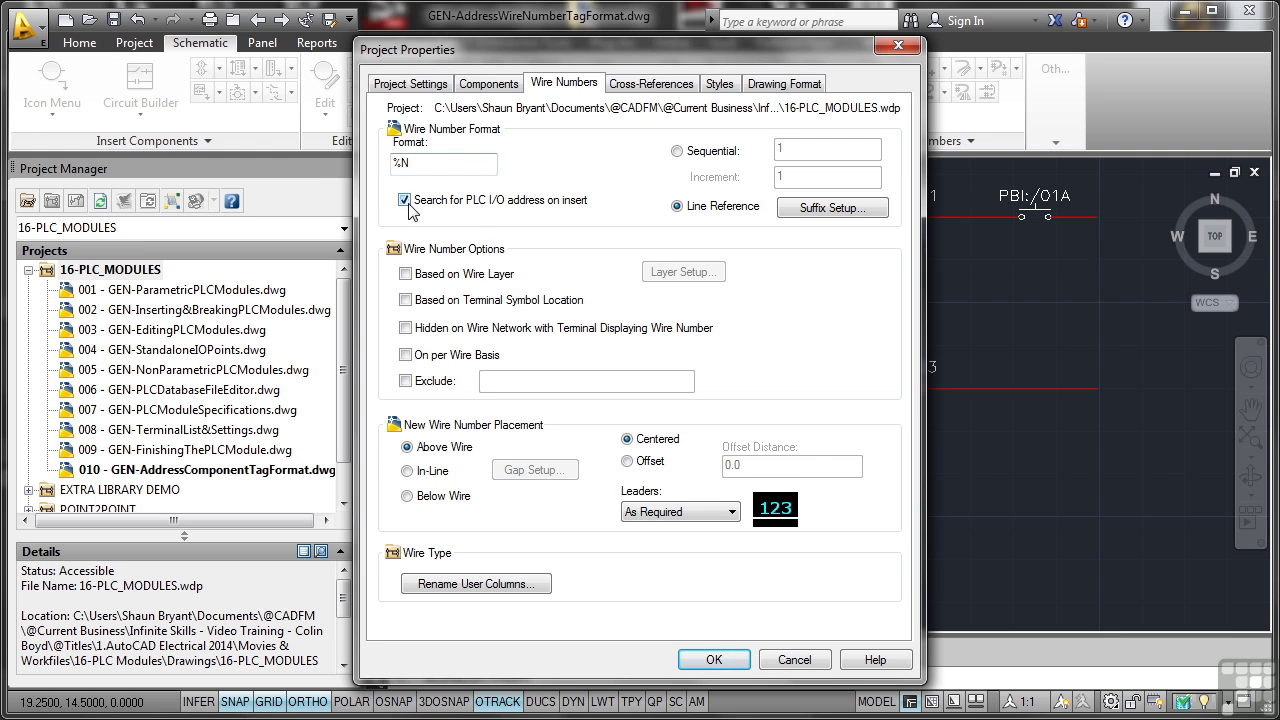
click(679, 152)
double_click(799, 147)
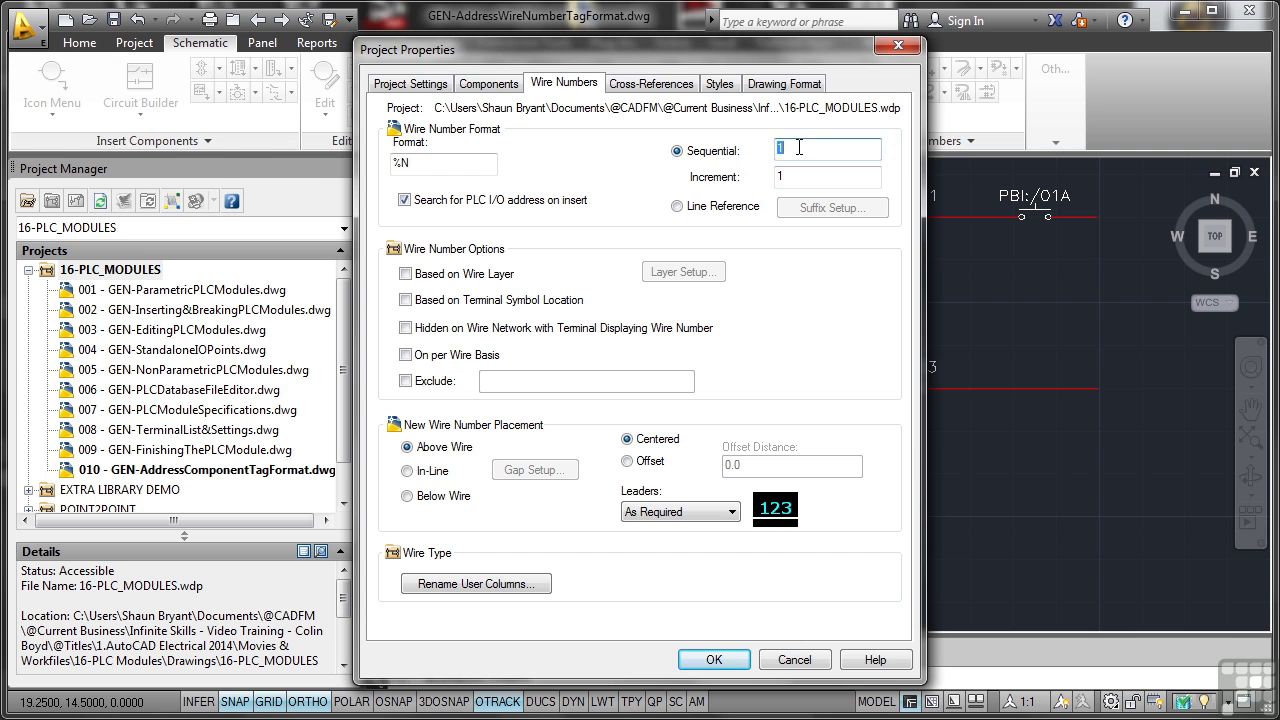
text(001)
click(738, 659)
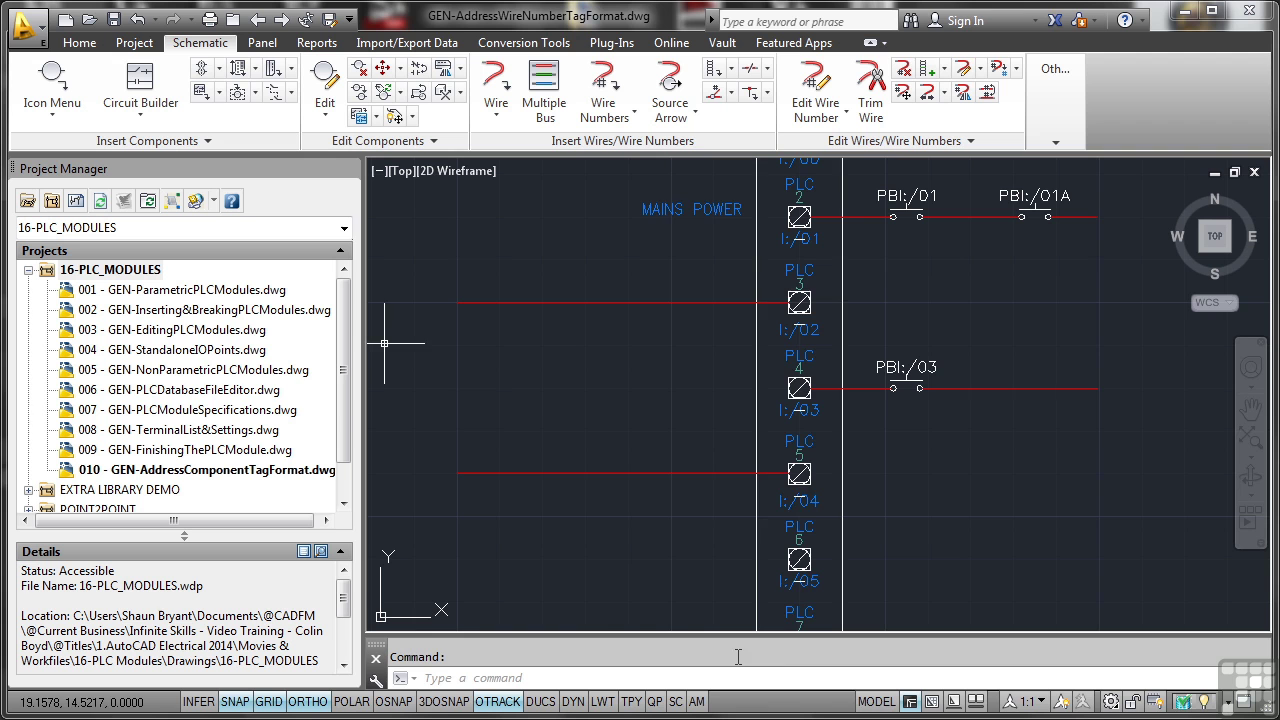
Add the active drawing to the 16-PLC_MODULES project, applying the project defaults.
right_click(126, 272)
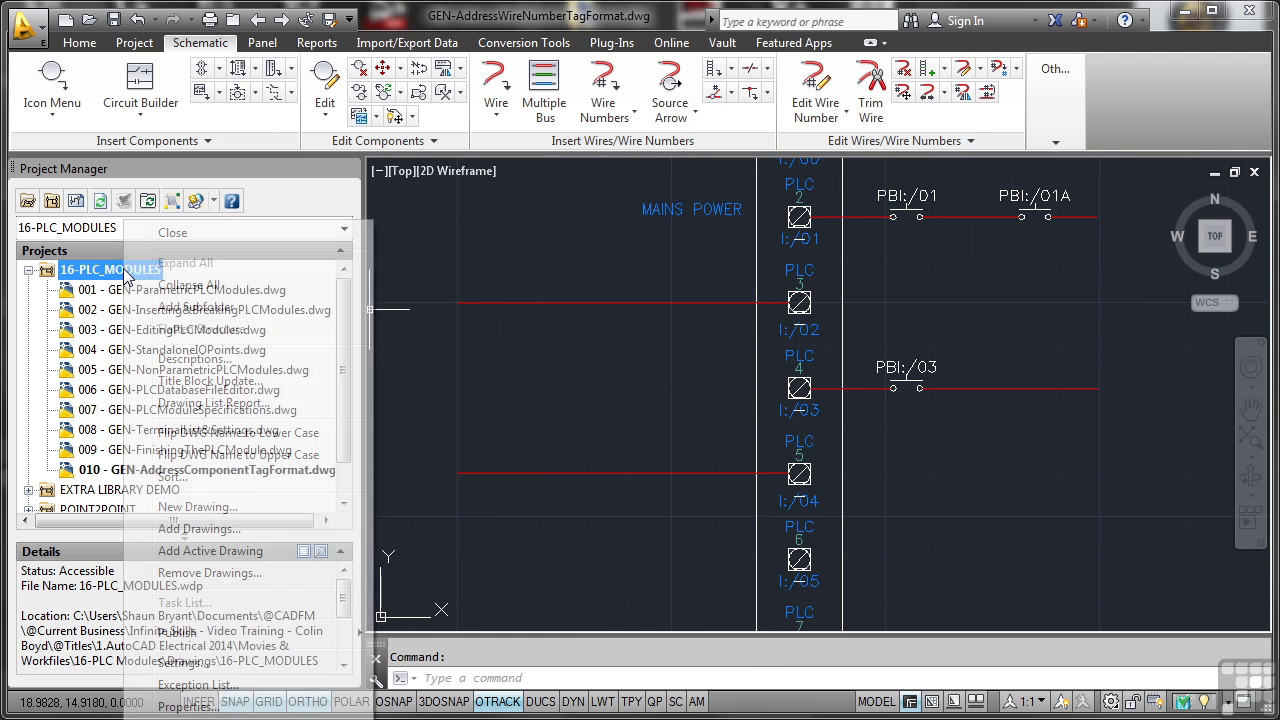
click(247, 551)
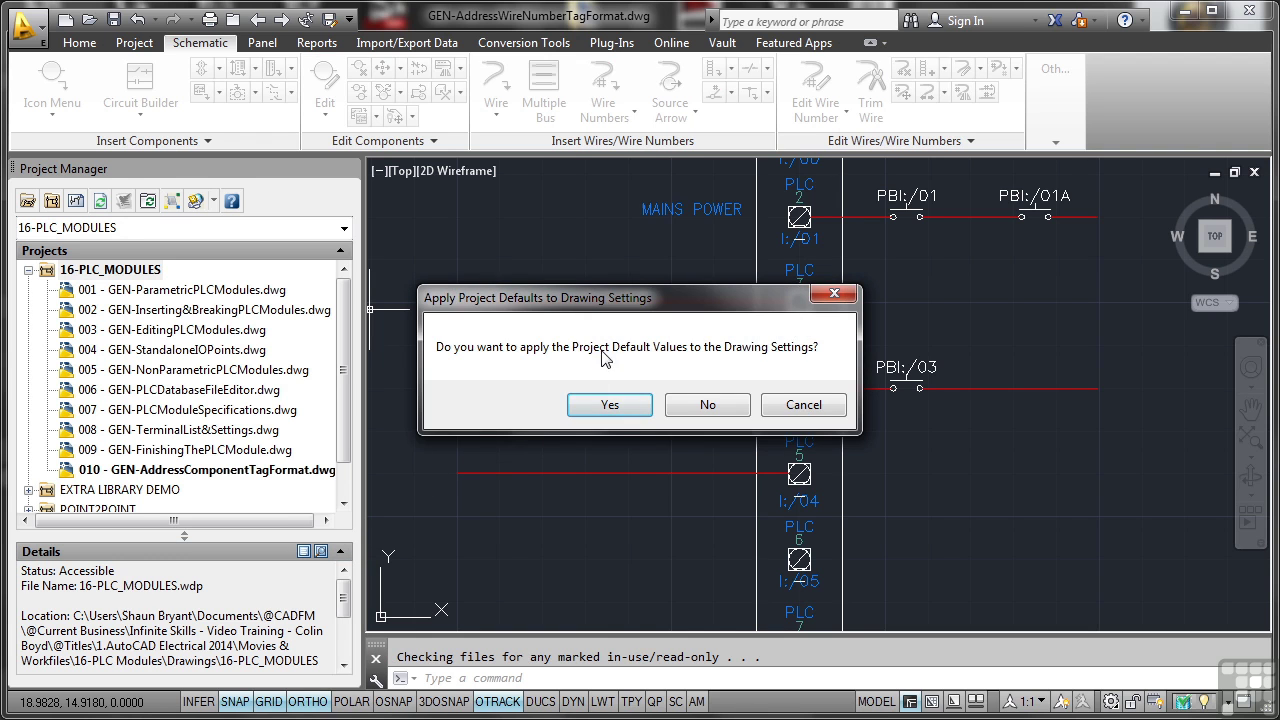
click(598, 400)
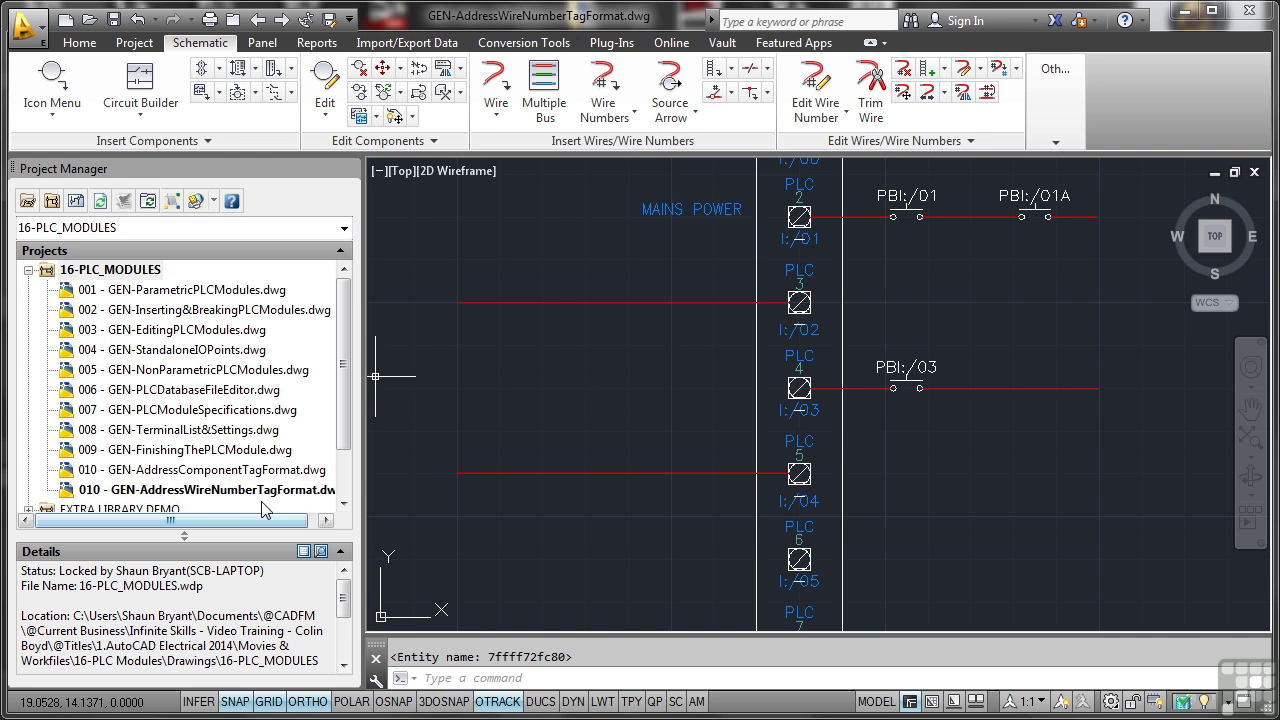
Set the new drawing's sheet number to 011 and refresh the project list.
right_click(240, 498)
mouse_move(345, 661)
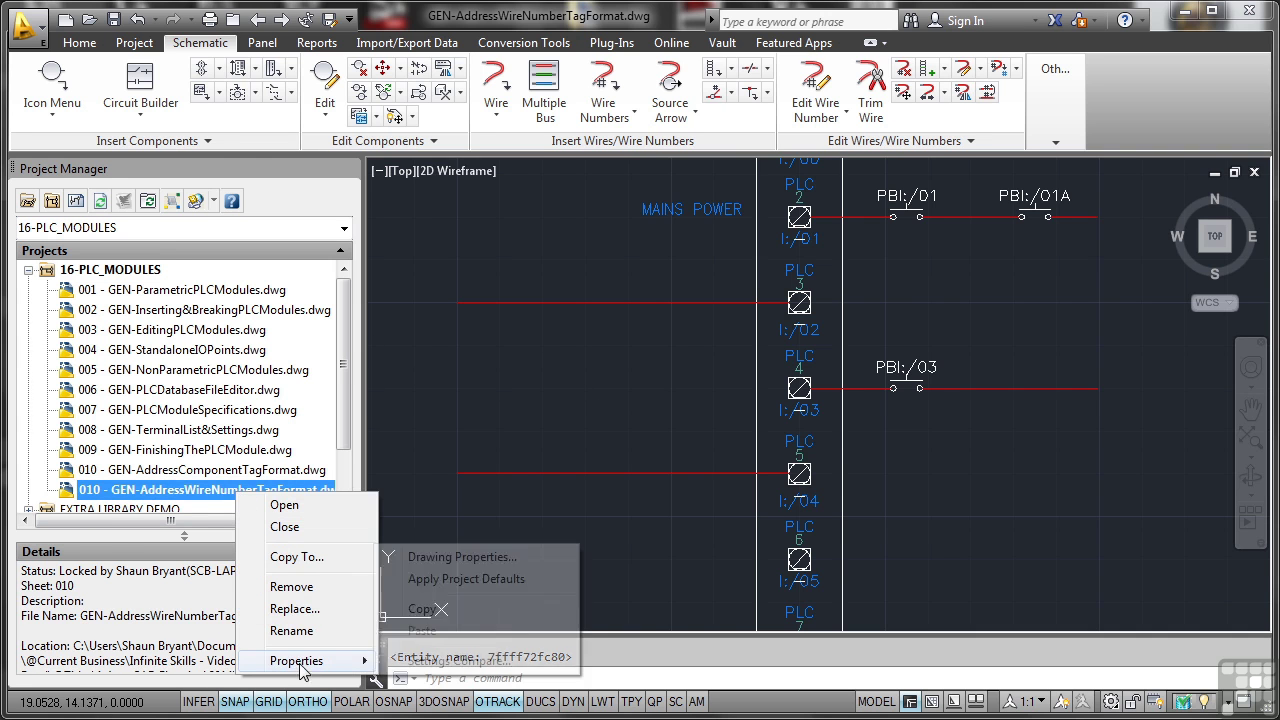
click(455, 557)
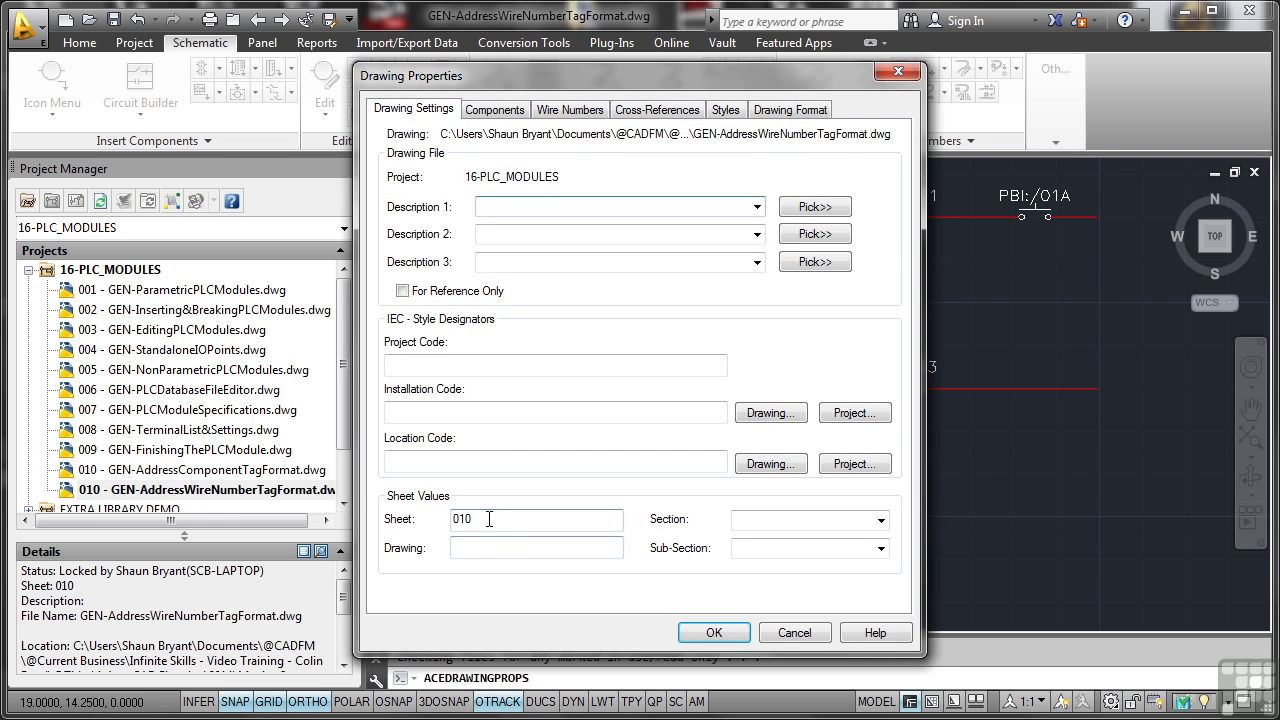
click(489, 518)
key(Return)
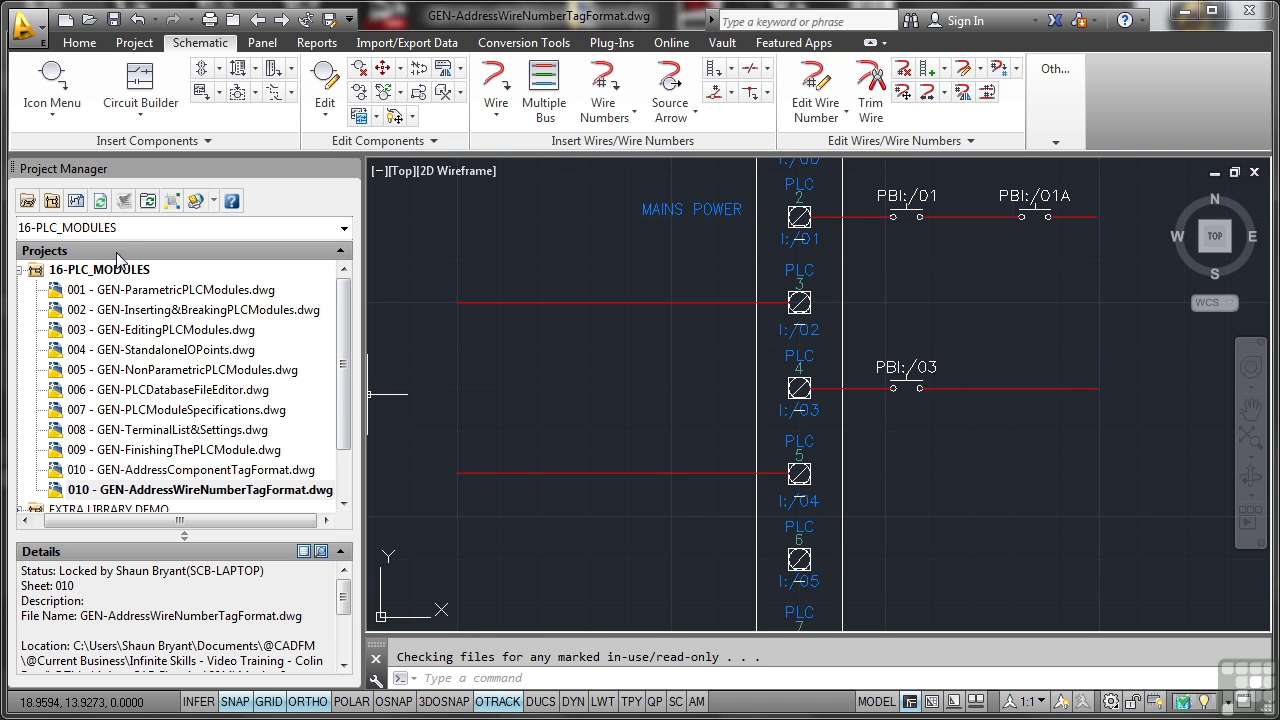
click(100, 201)
Insert a normally open push button on the I:/02 wire, tagged PBI:/02 from its PLC address.
click(64, 90)
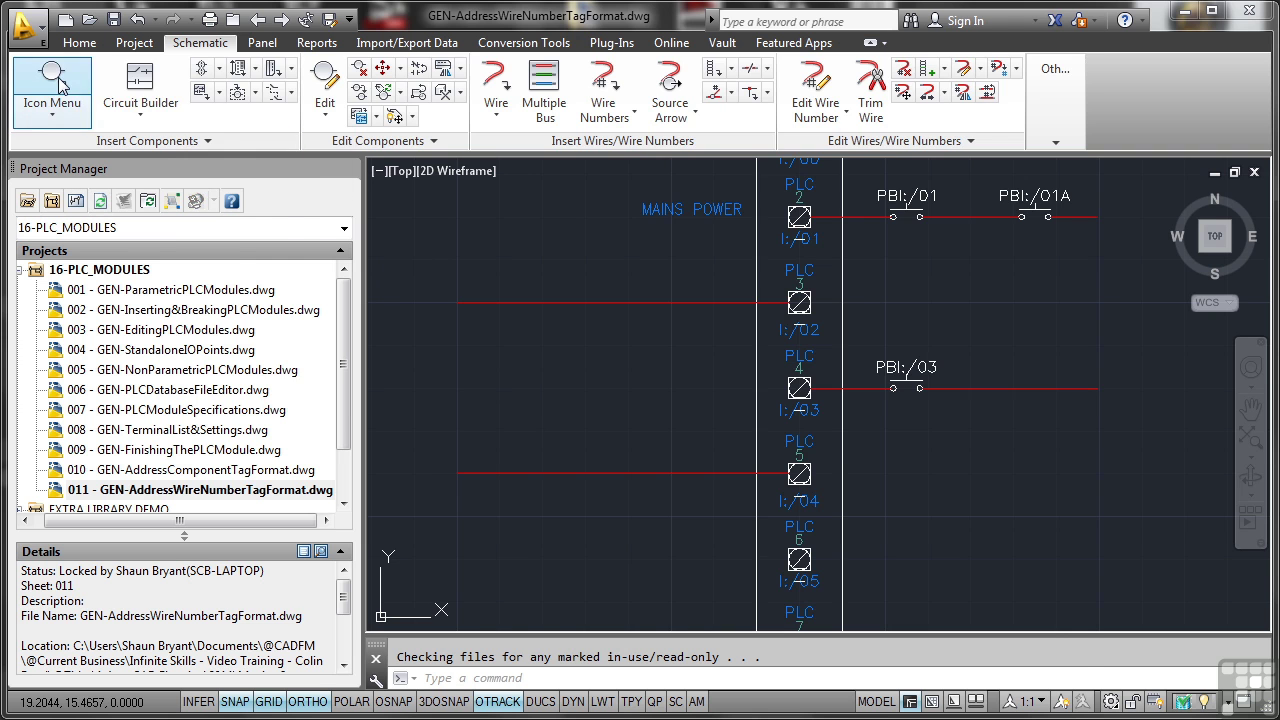
click(445, 205)
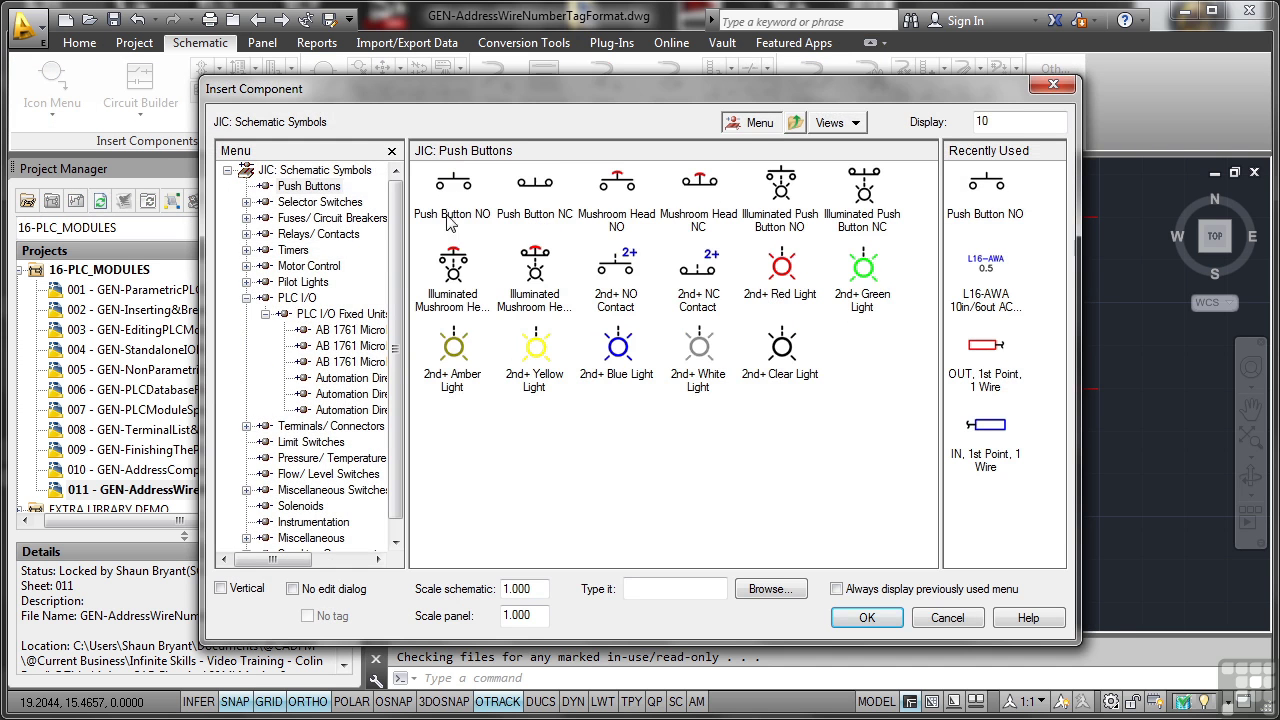
click(450, 198)
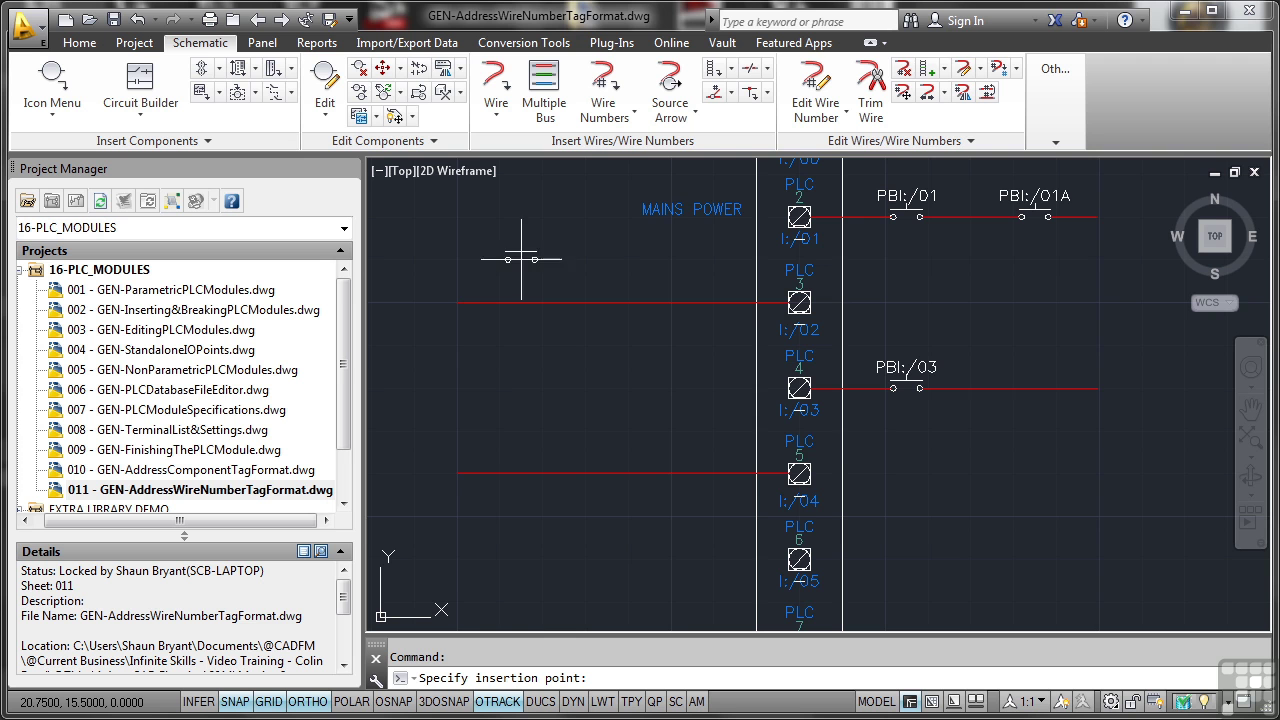
click(521, 301)
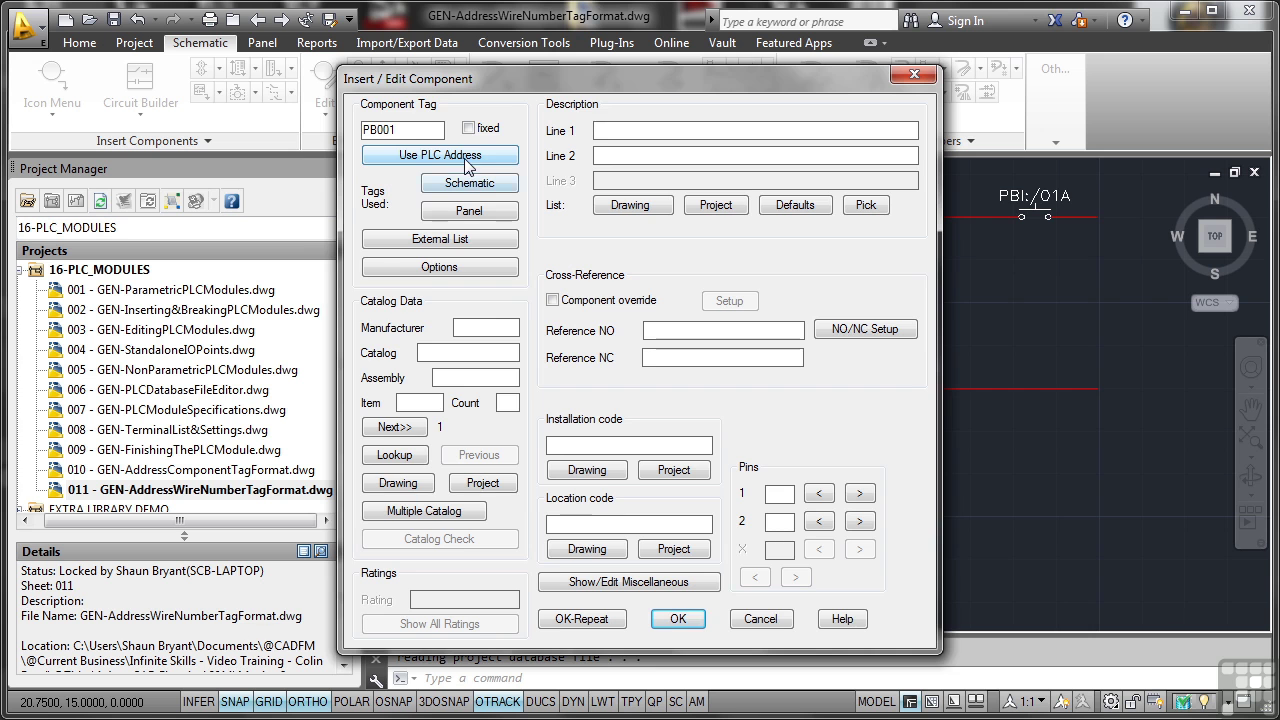
click(449, 158)
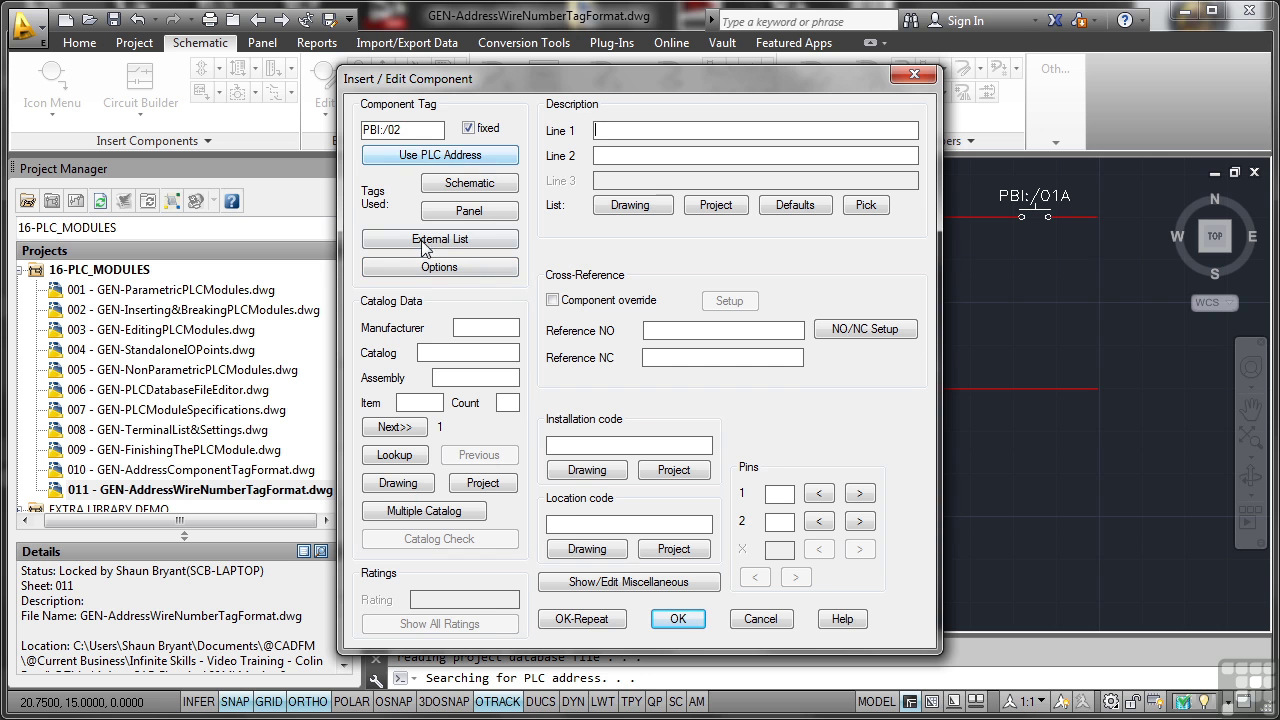
click(598, 619)
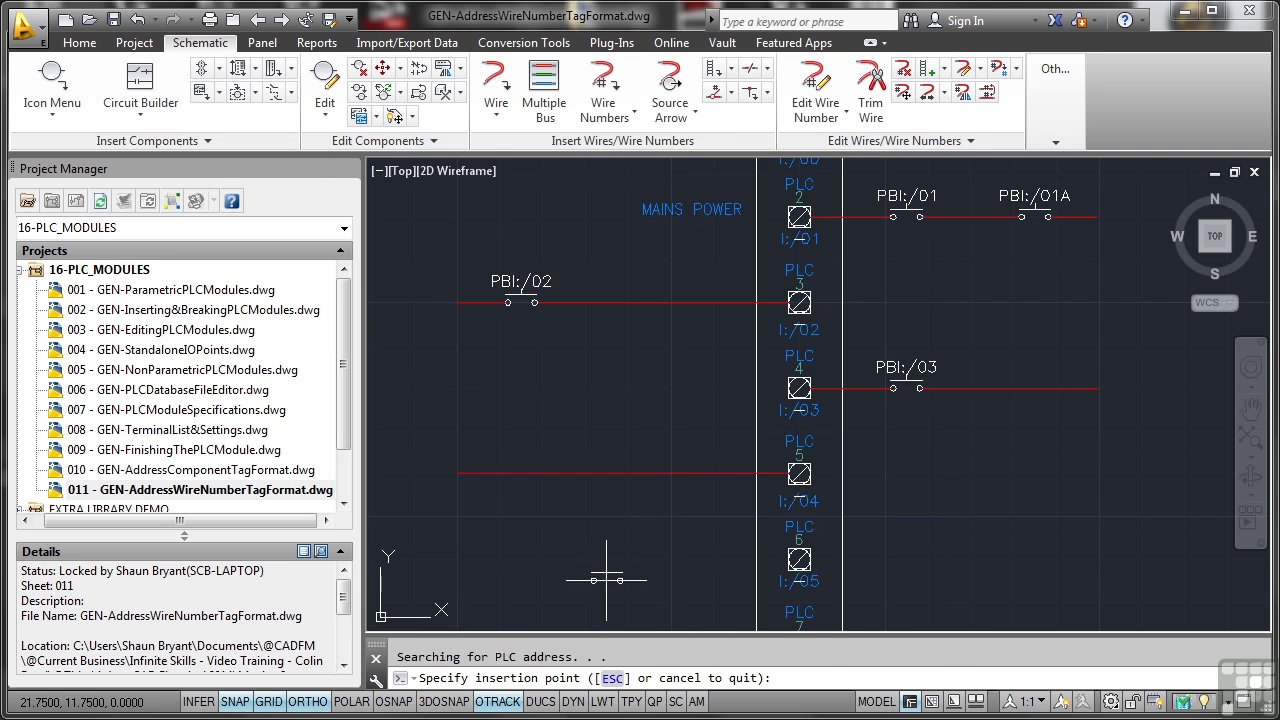
Place a second push button on the I:/04 wire, tagged PBI:/04 from its PLC address.
click(521, 473)
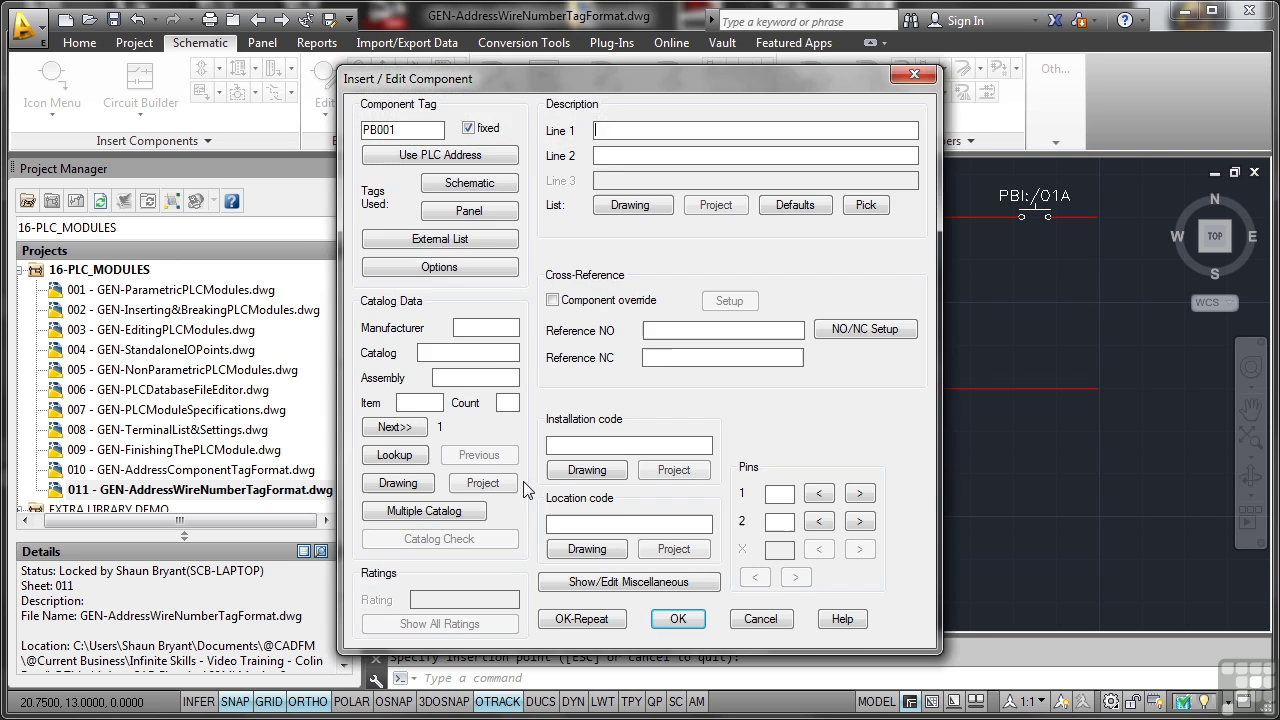
click(422, 155)
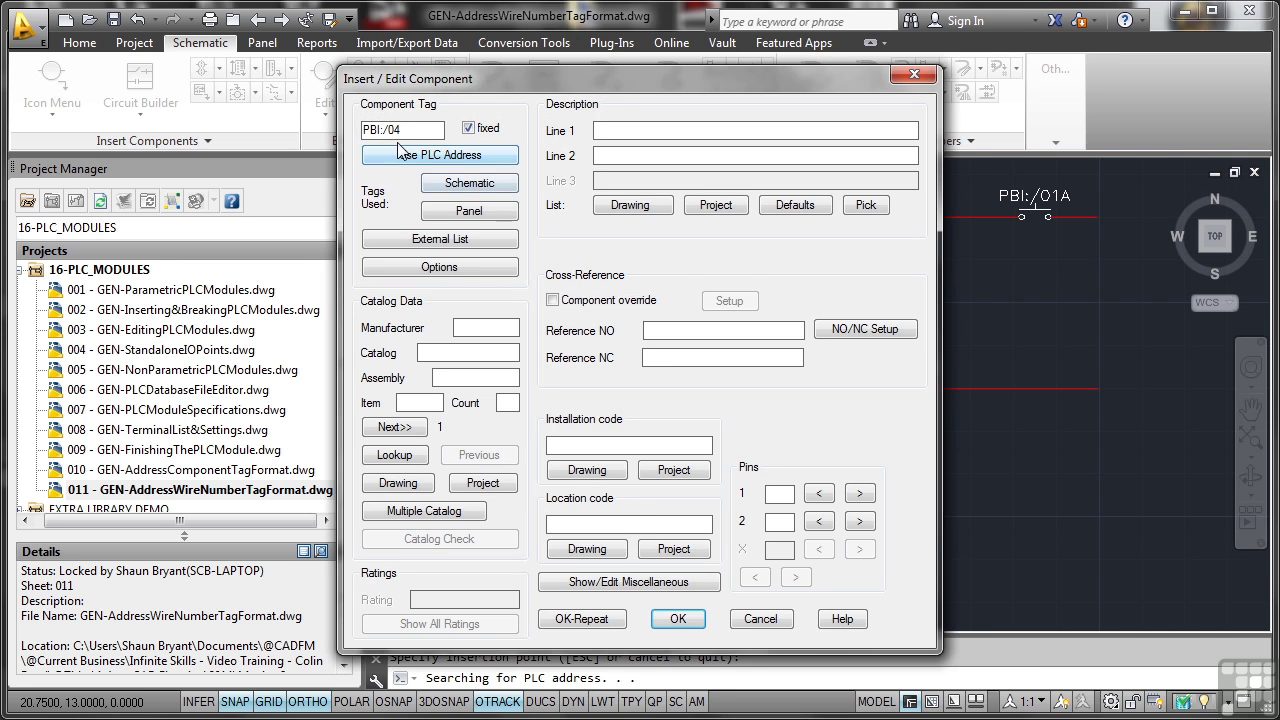
click(678, 619)
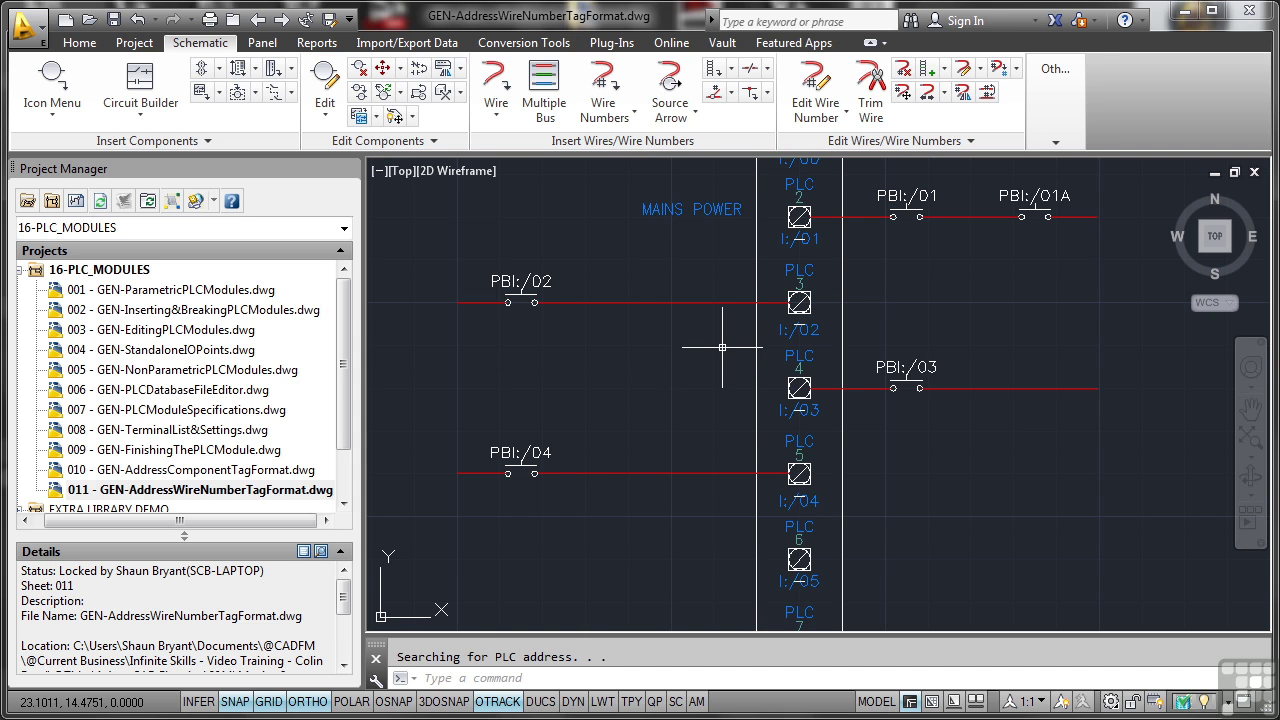
Number the two picked PBI:/02 and PBI:/04 wires, producing I:/02 and I:/04.
click(636, 113)
click(638, 148)
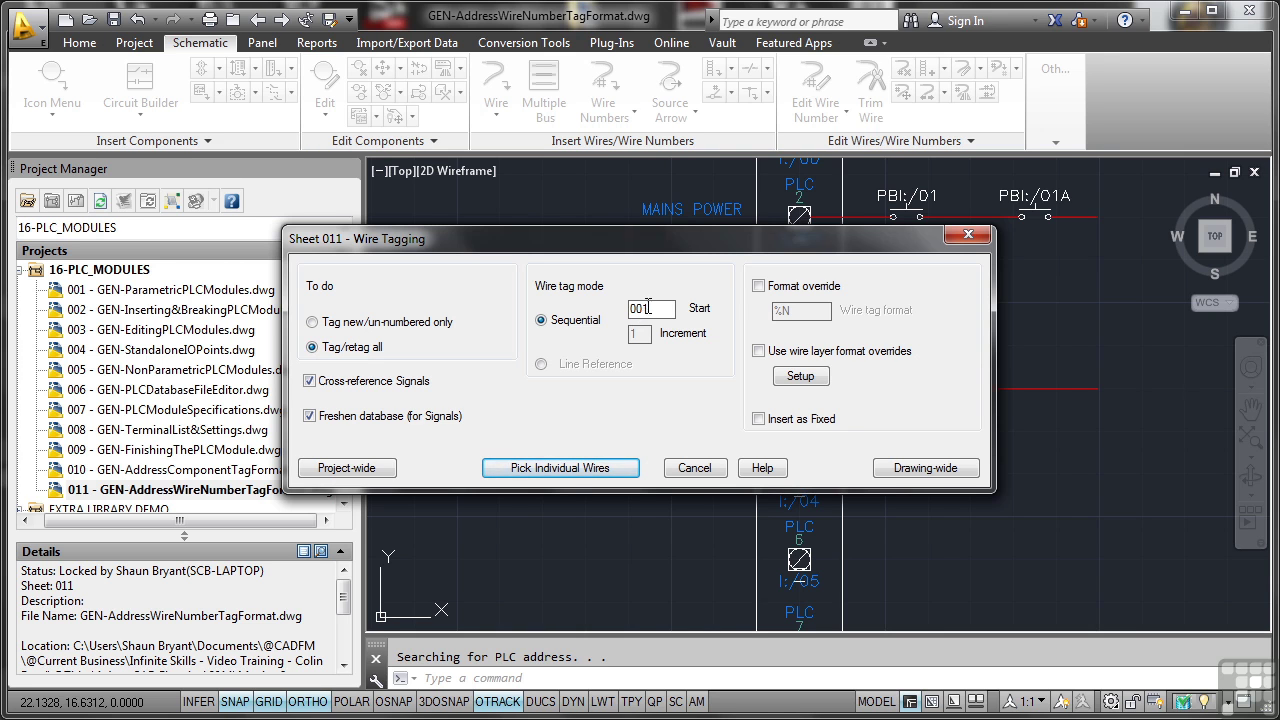
click(602, 470)
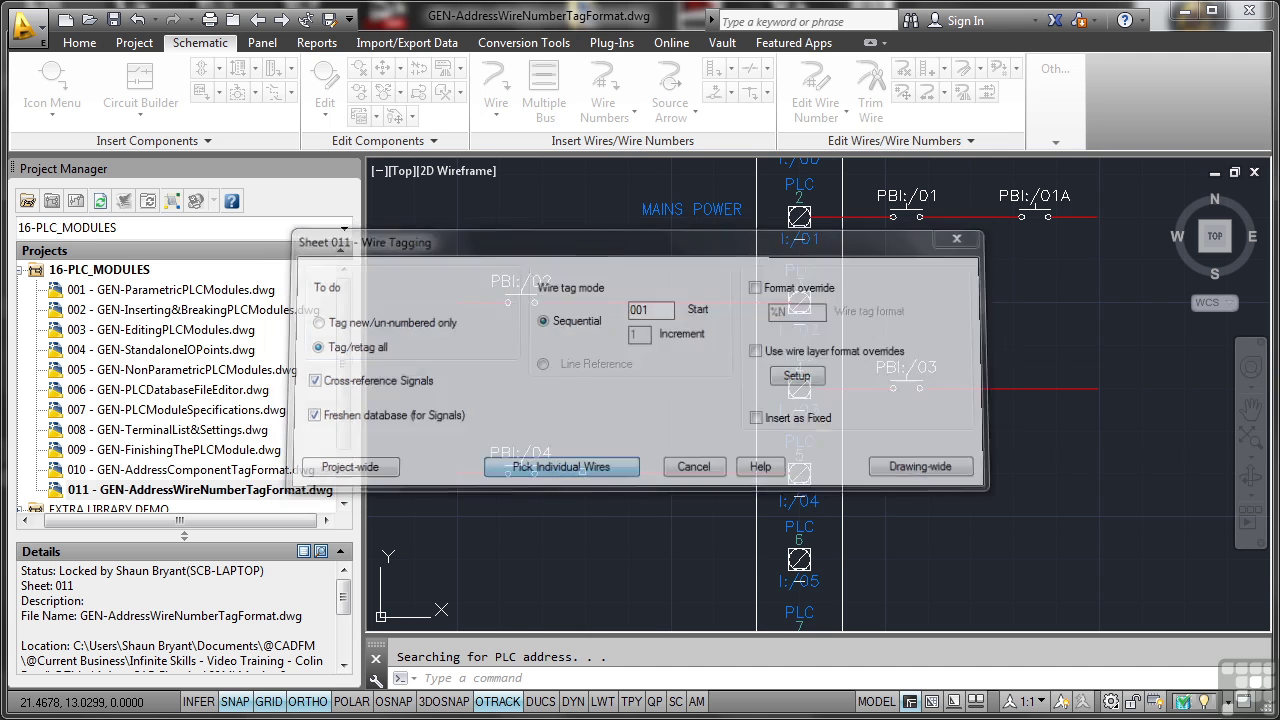
click(642, 302)
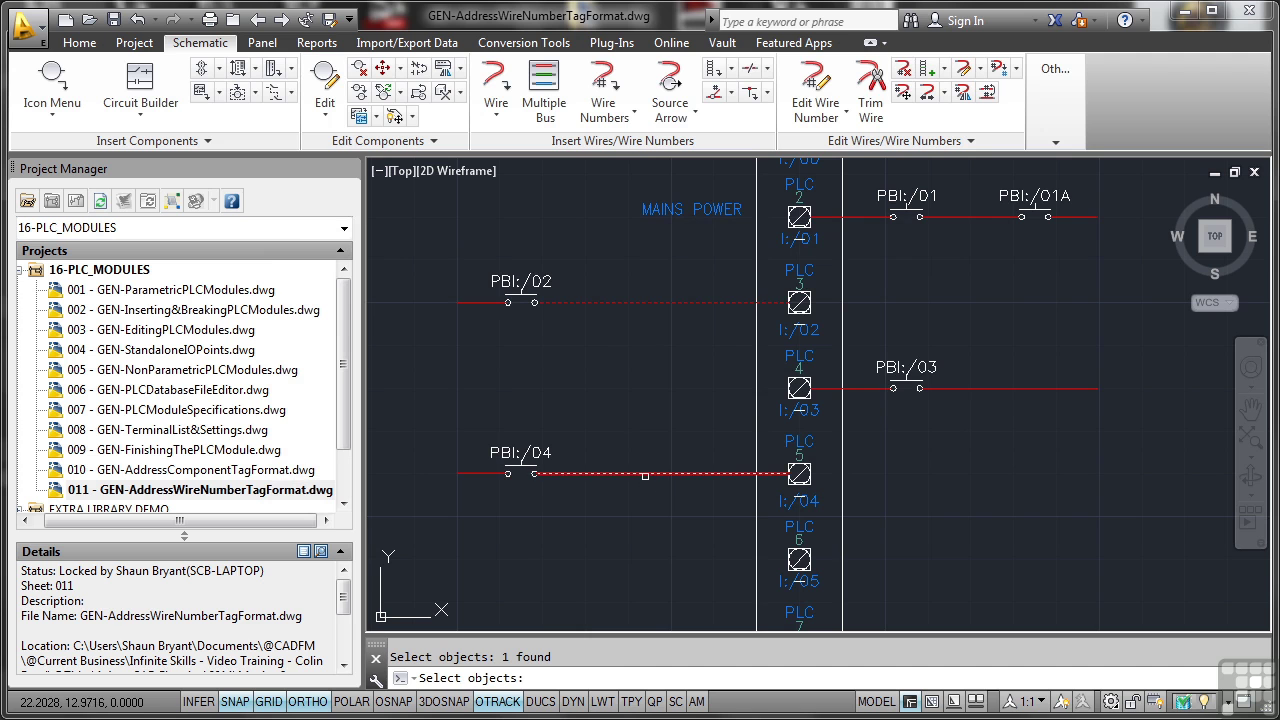
click(645, 470)
key(Return)
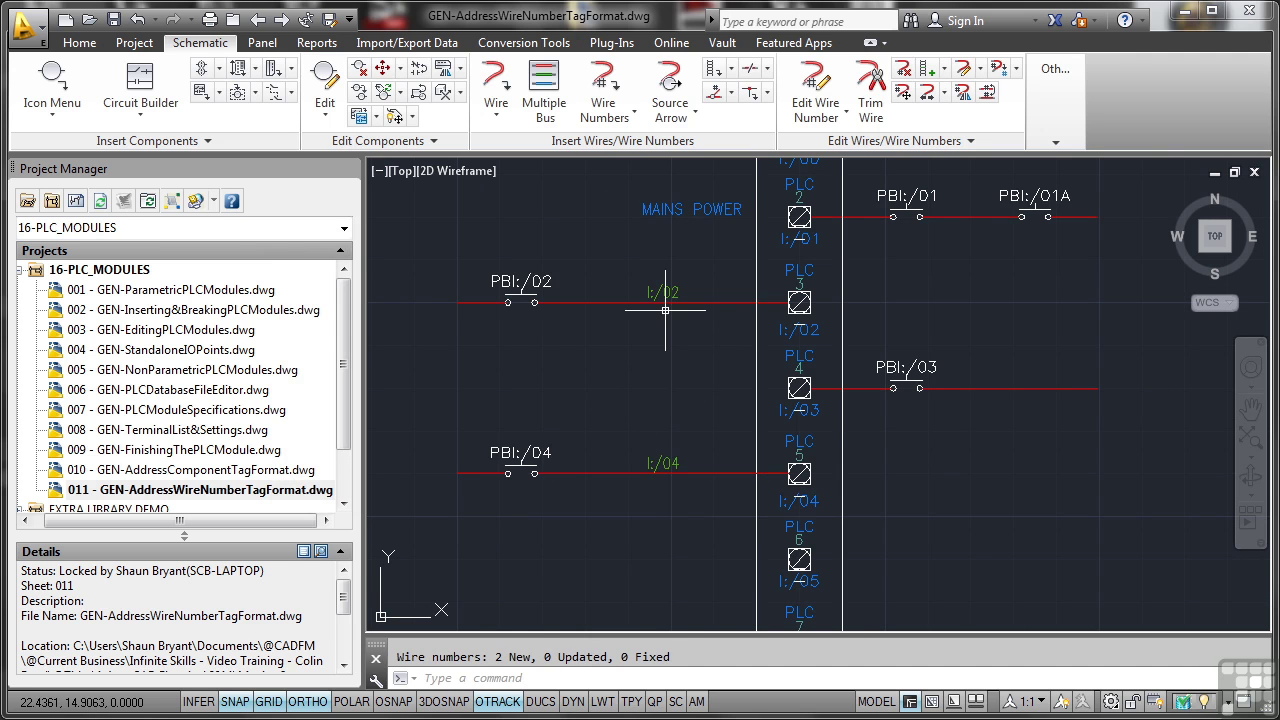
click(756, 320)
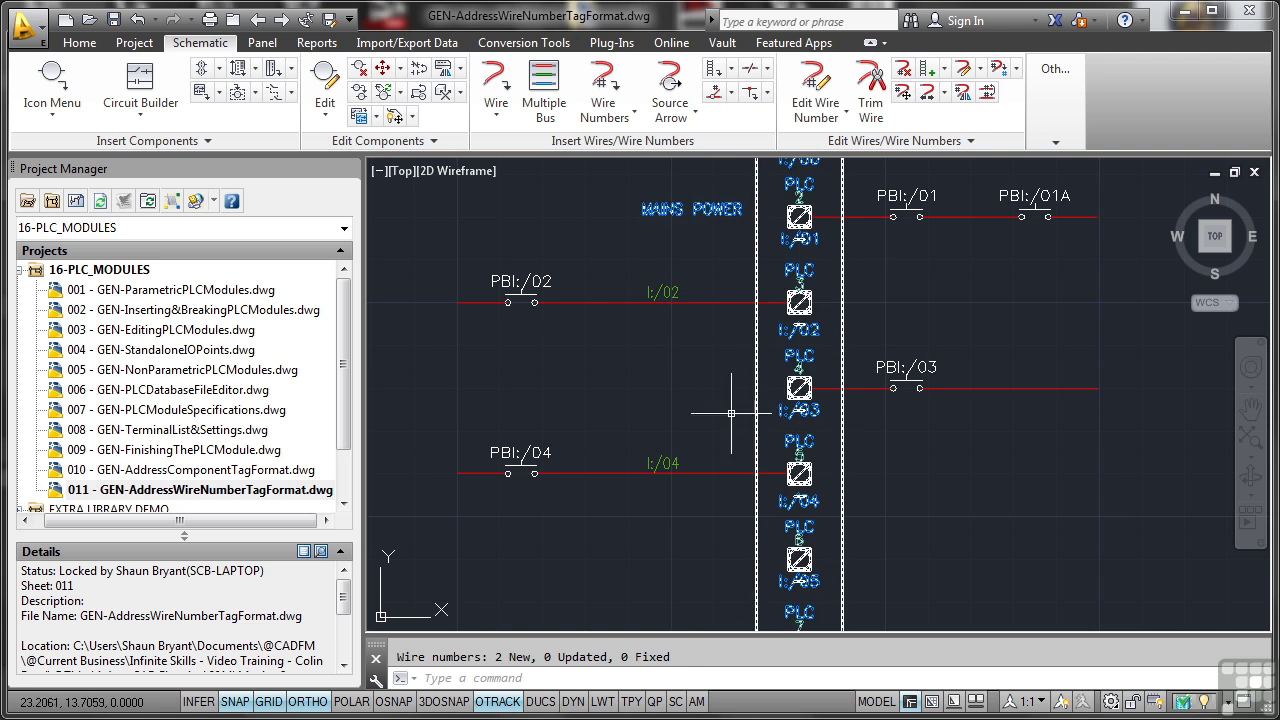
key(Escape)
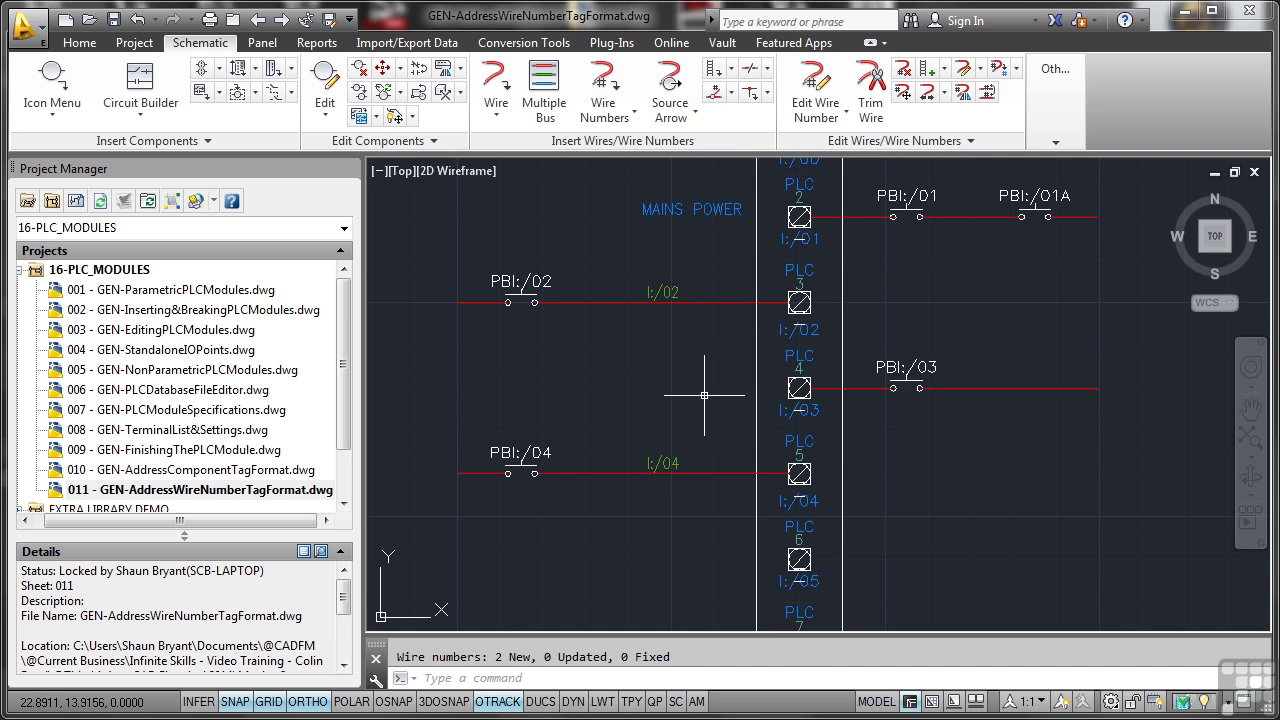